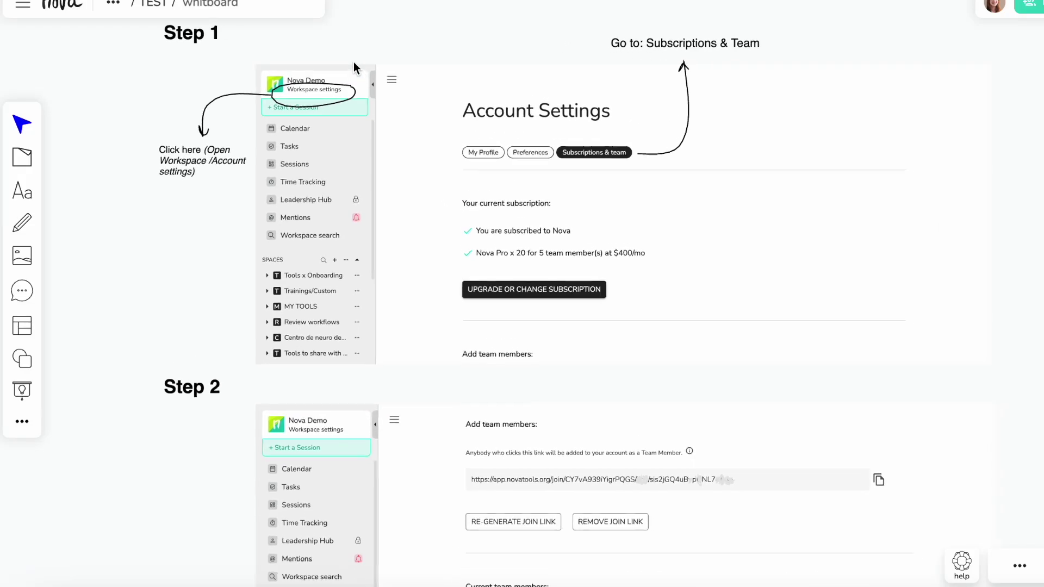
scroll(475, 27, up, 2)
scroll(475, 26, up, 2)
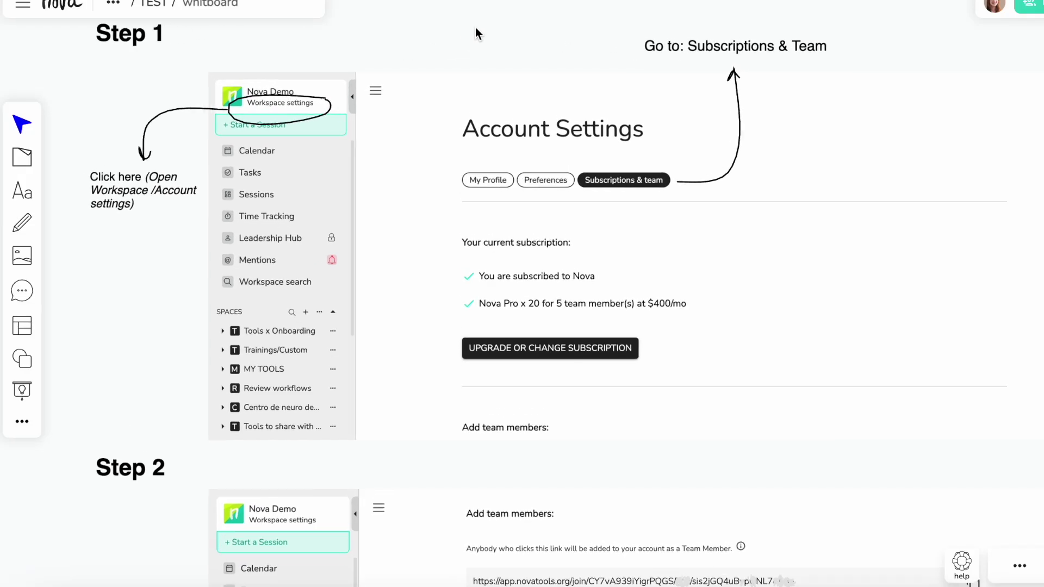
scroll(476, 27, up, 2)
scroll(476, 27, up, 1)
scroll(475, 27, up, 1)
scroll(476, 27, up, 1)
scroll(476, 28, down, 1)
scroll(476, 26, down, 1)
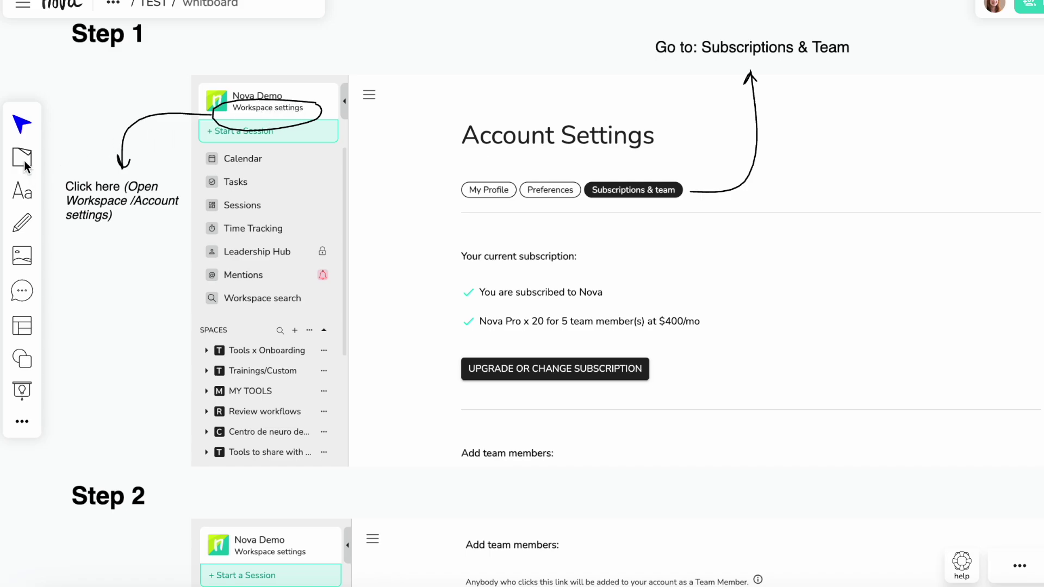
Switch to the Pen tool with the P shortcut to annotate Step 1
key(p)
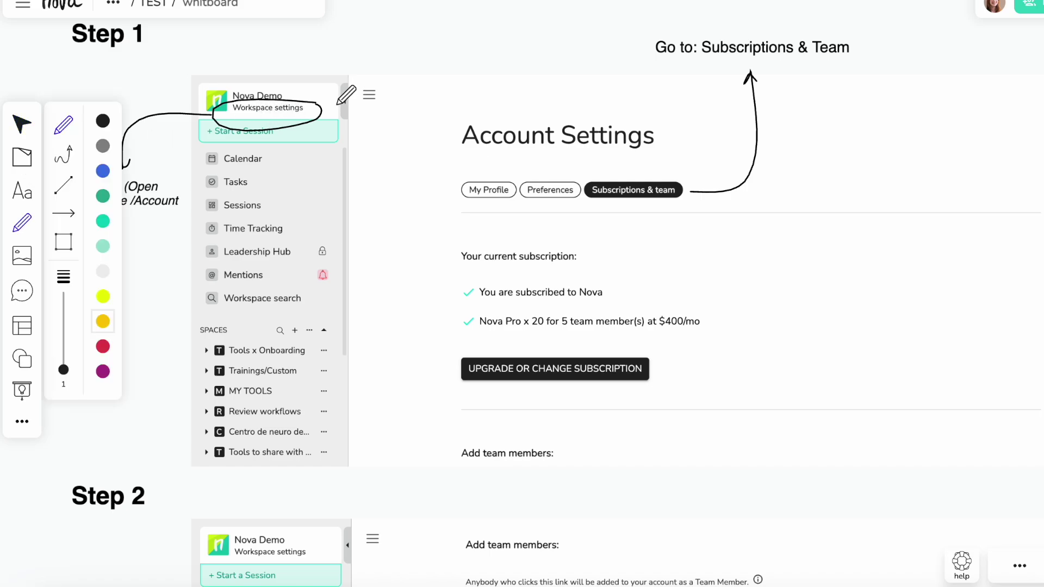
Circle Workspace settings, undo it, then circle the Subscriptions & team tab in yellow
mouse_move(343, 96)
mouse_down()
mouse_move(284, 81)
mouse_move(232, 122)
mouse_move(292, 79)
mouse_up()
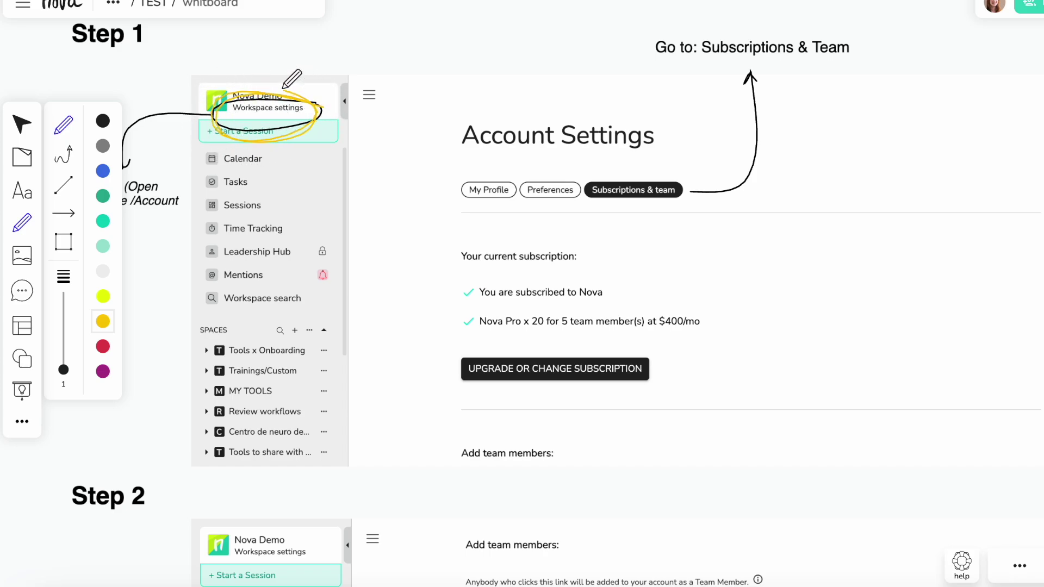
key(ctrl+z)
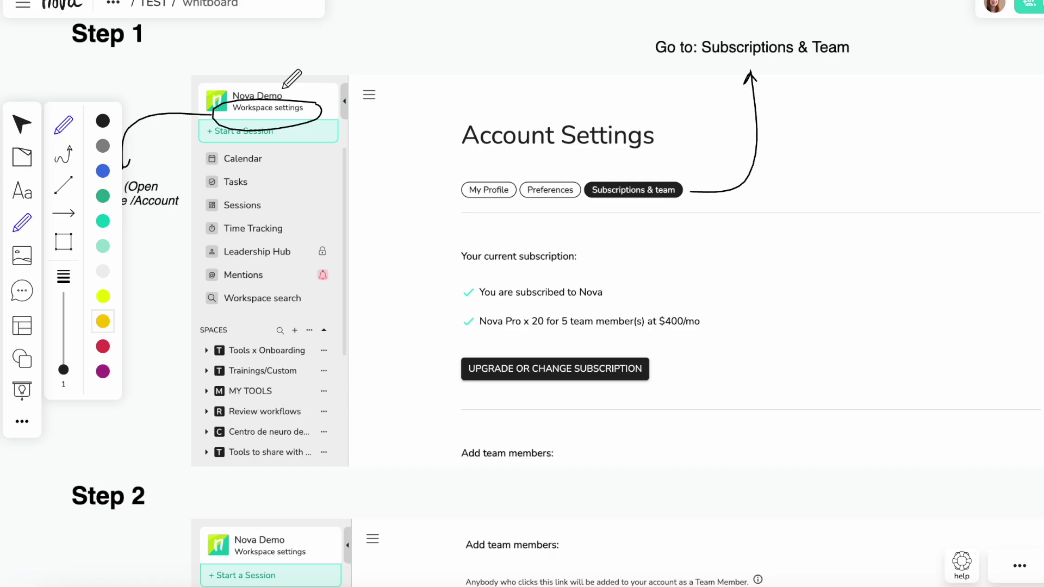
drag(686, 176, 695, 204)
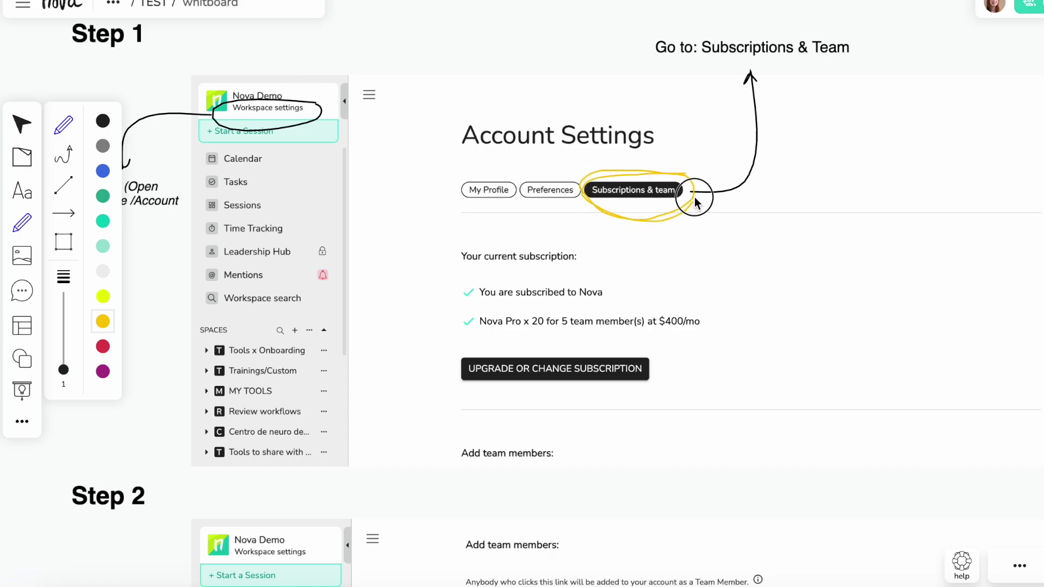
scroll(695, 204, down, 5)
drag(390, 197, 419, 198)
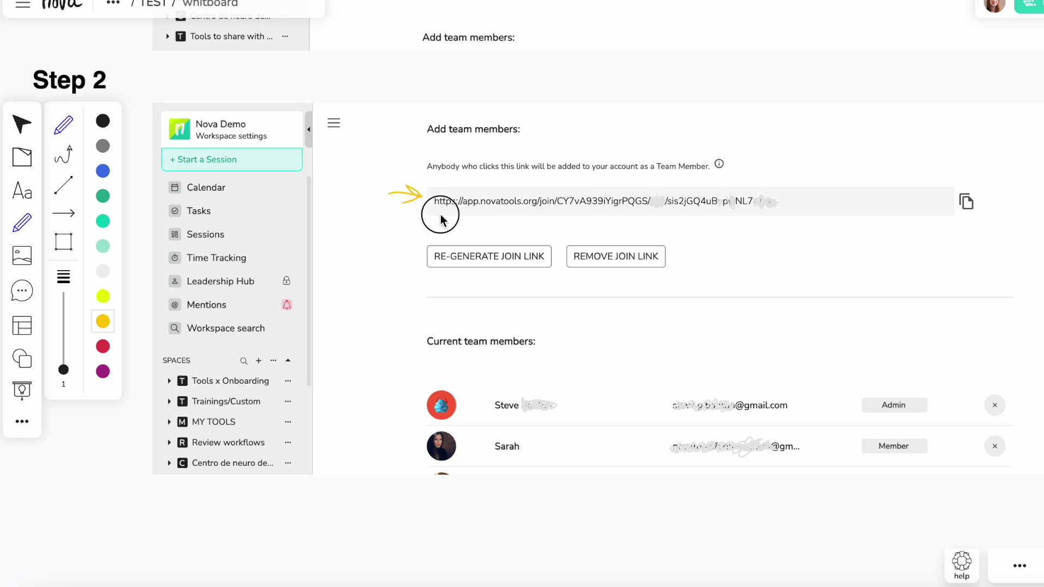
Circle the copy icon beside the Step 2 join link in yellow
drag(947, 195, 987, 201)
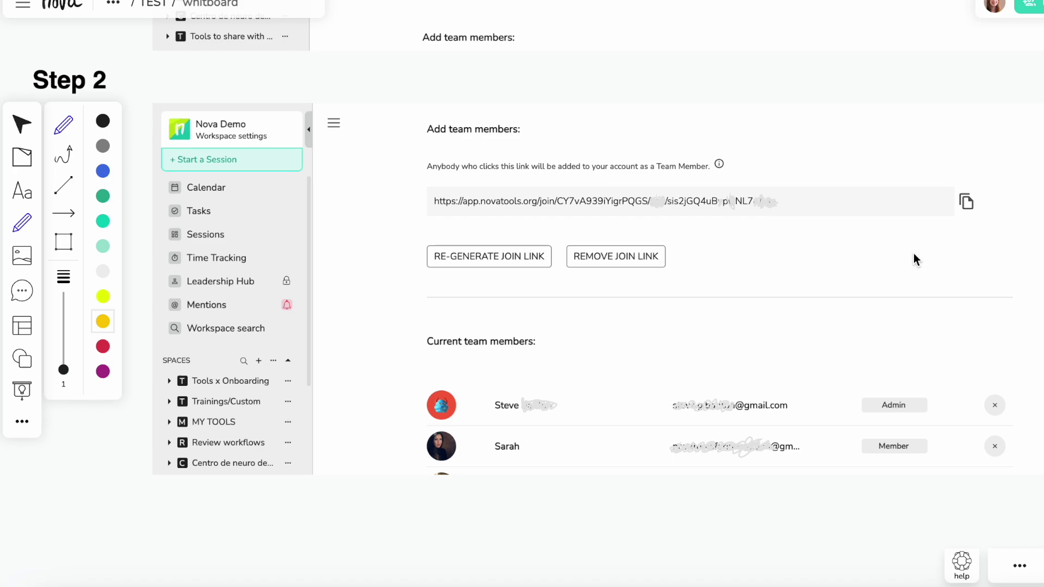
Draw a yellow stroke pointing at the Current team members list in Step 2
mouse_move(624, 322)
mouse_down()
mouse_move(553, 359)
mouse_move(555, 377)
mouse_move(566, 367)
mouse_up()
scroll(534, 439, down, 3)
scroll(433, 495, down, 2)
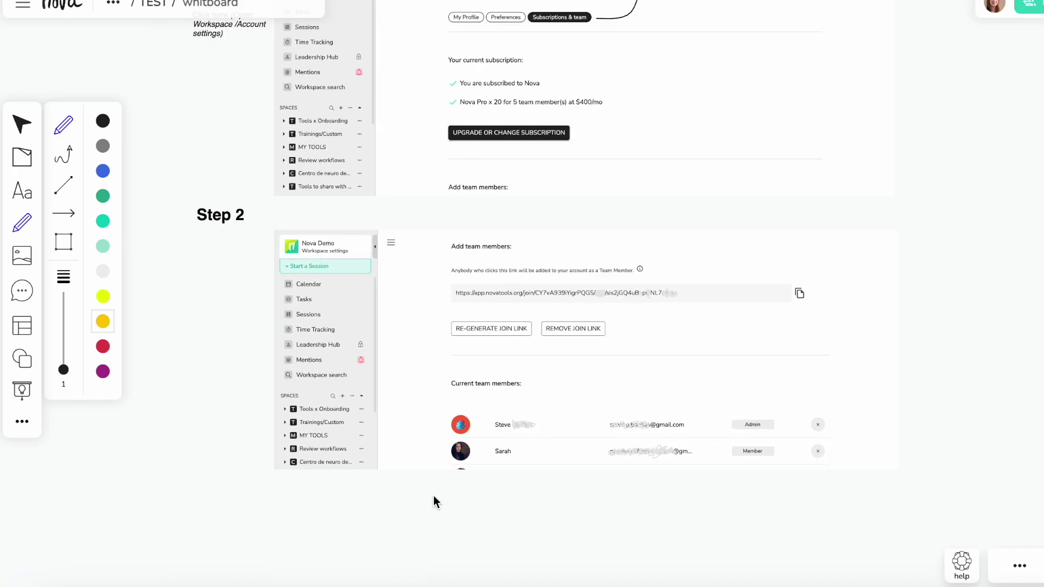